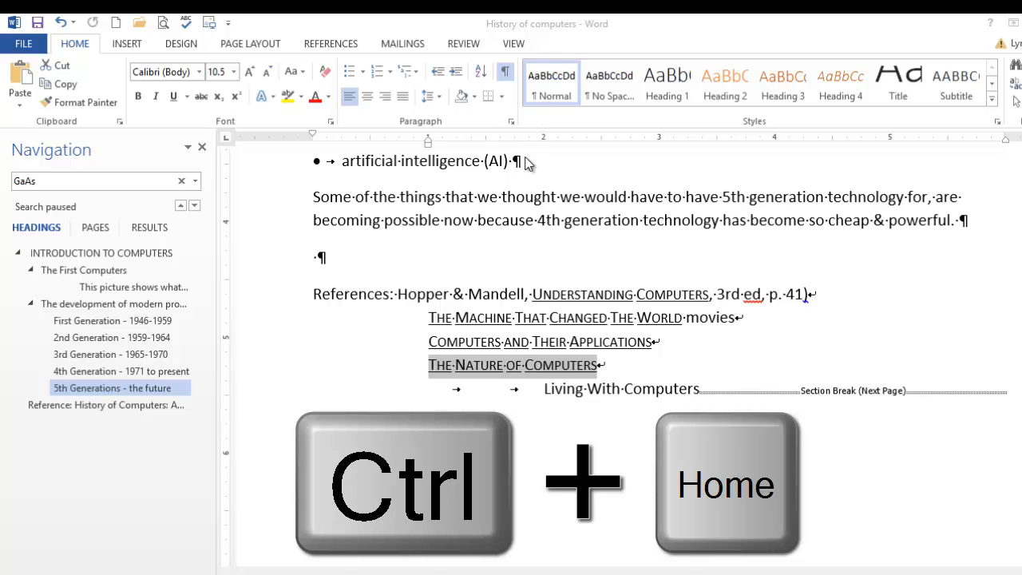
Jump back to the INTRODUCTION TO COMPUTERS title at the start of the document
{"action": "key", "text": "ctrl+Home"}
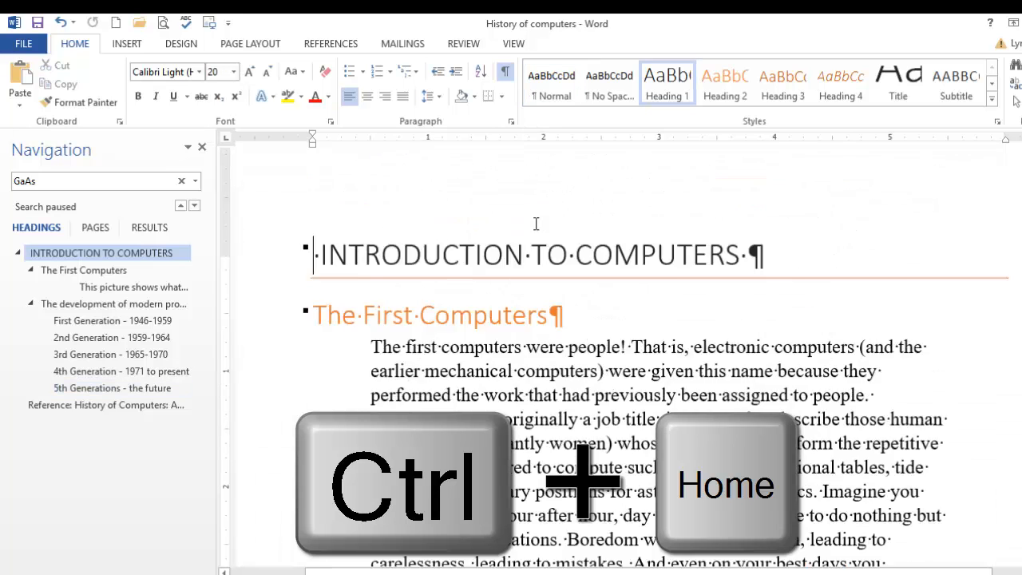
Open the empty page header above INTRODUCTION TO COMPUTERS for editing via Insert > Header > Edit Header
{"action": "left_click", "coordinate": [128, 43]}
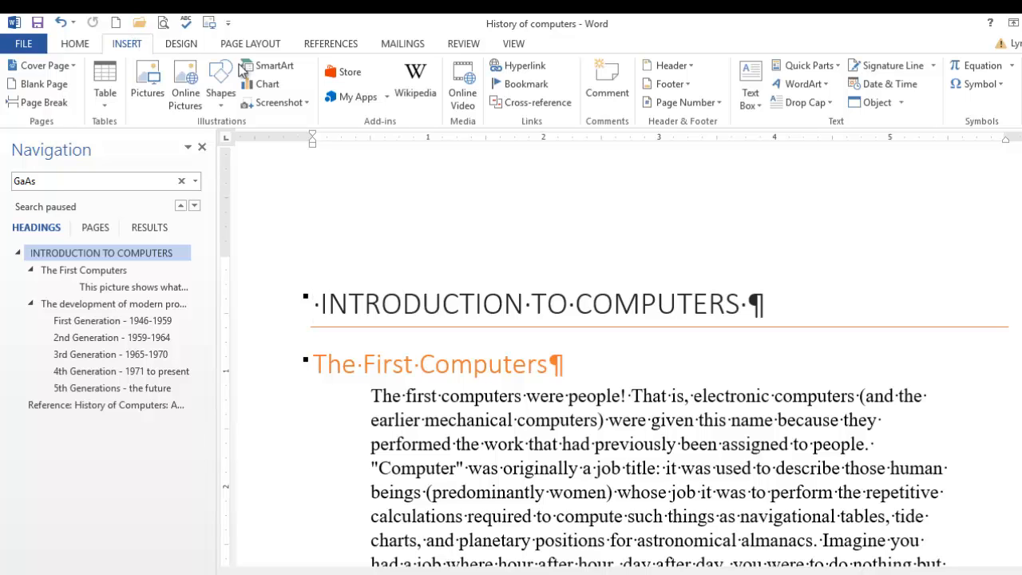
{"action": "left_click", "coordinate": [691, 68]}
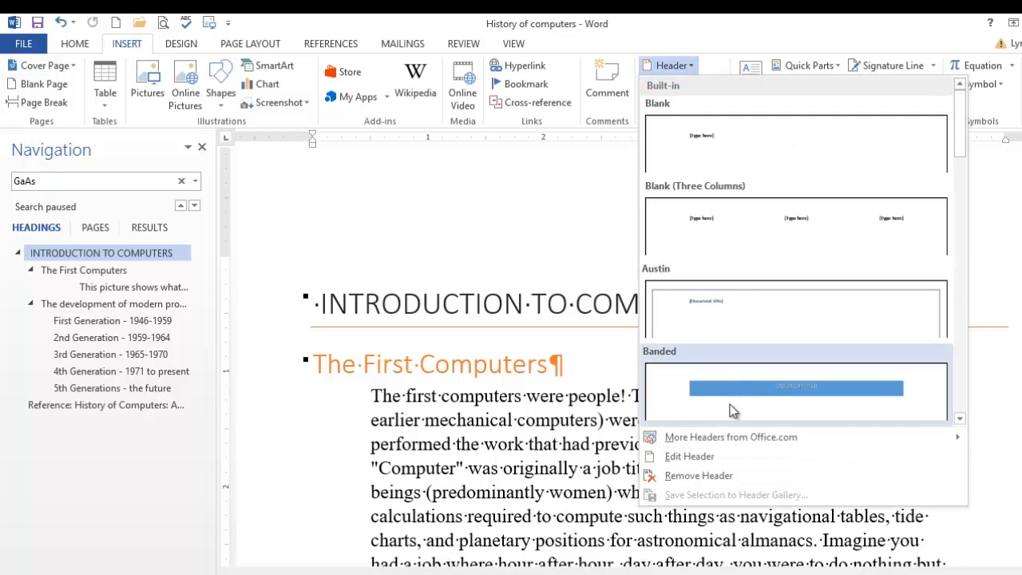
{"action": "left_click", "coordinate": [720, 455]}
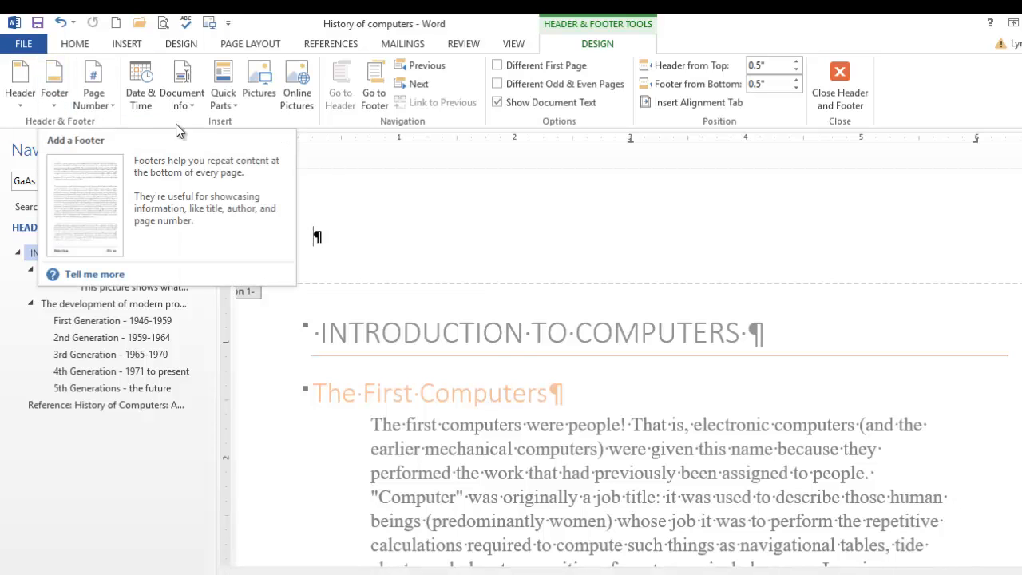
{"action": "left_click", "coordinate": [122, 47]}
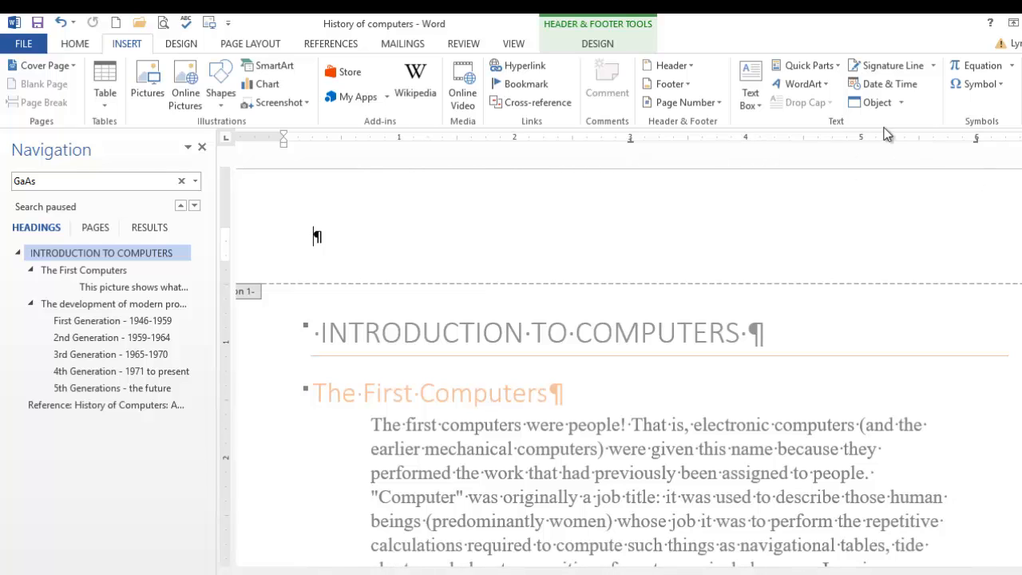
Insert the Author document property field into the header from Quick Parts > Document Property
{"action": "left_click", "coordinate": [827, 70]}
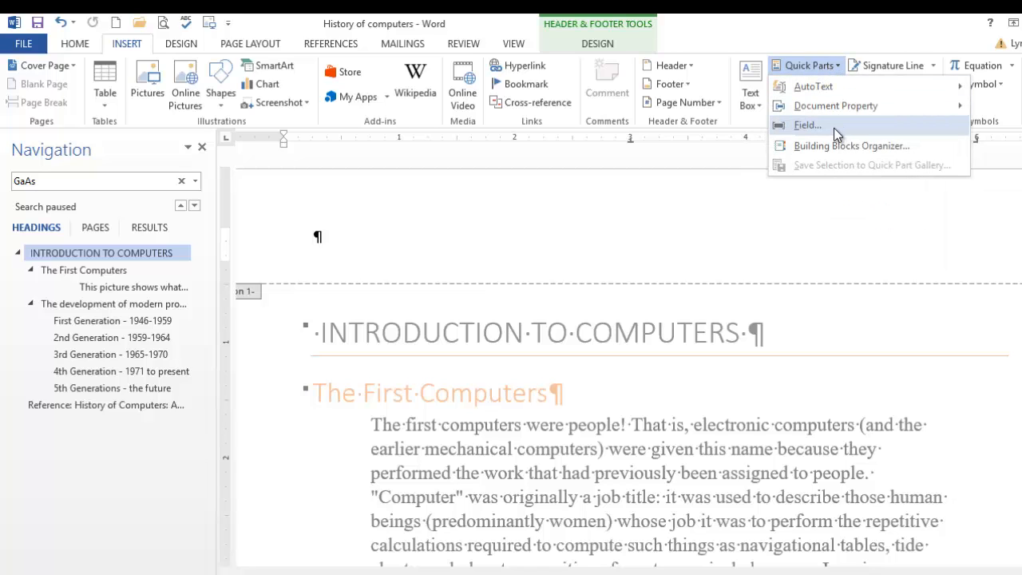
{"action": "mouse_move", "coordinate": [824, 81]}
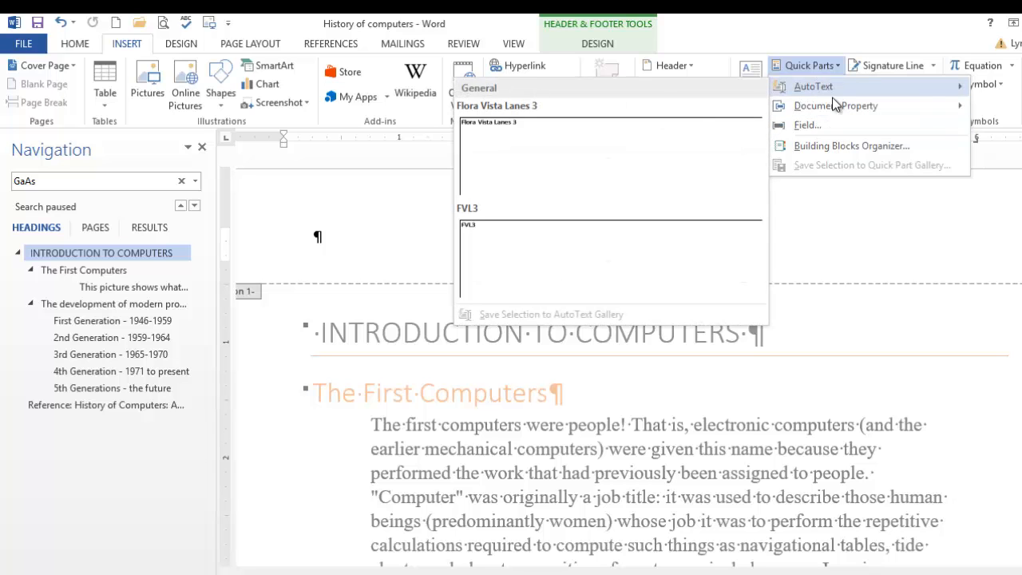
{"action": "mouse_move", "coordinate": [835, 105]}
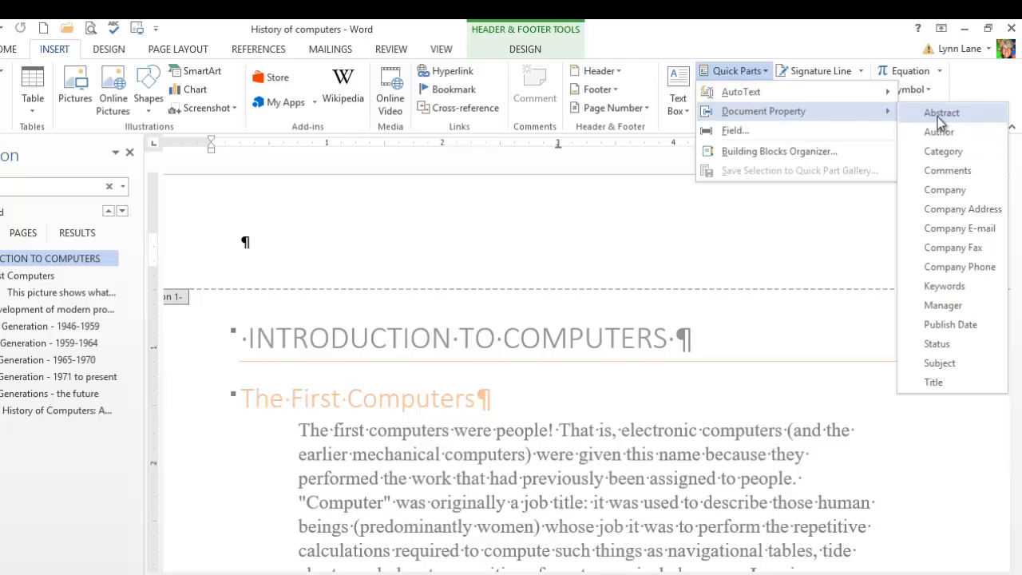
{"action": "left_click", "coordinate": [956, 133]}
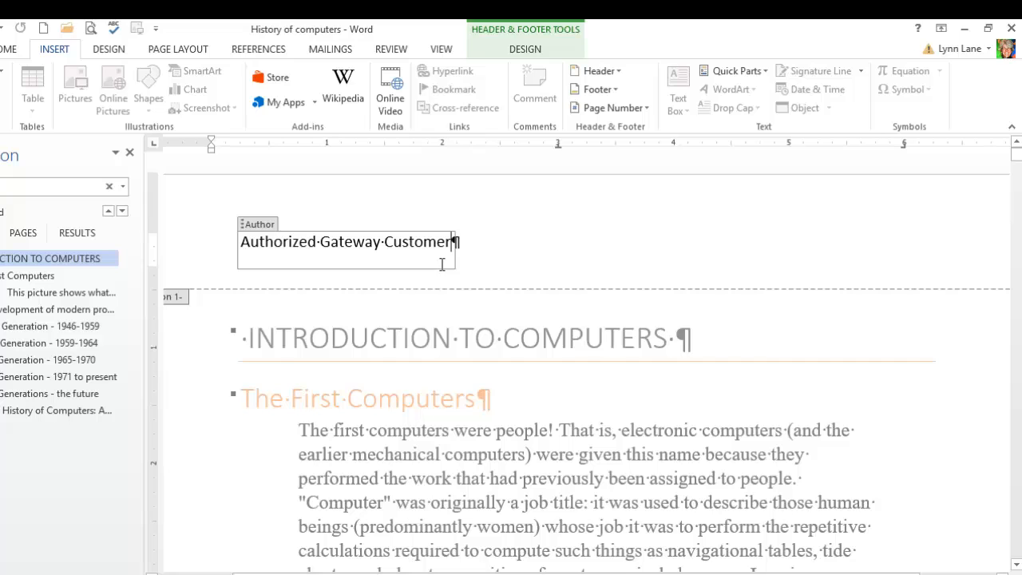
Toggle Different First Page on and off, then move to the next section's header above Reference
{"action": "left_click", "coordinate": [847, 574]}
{"action": "left_click", "coordinate": [847, 574]}
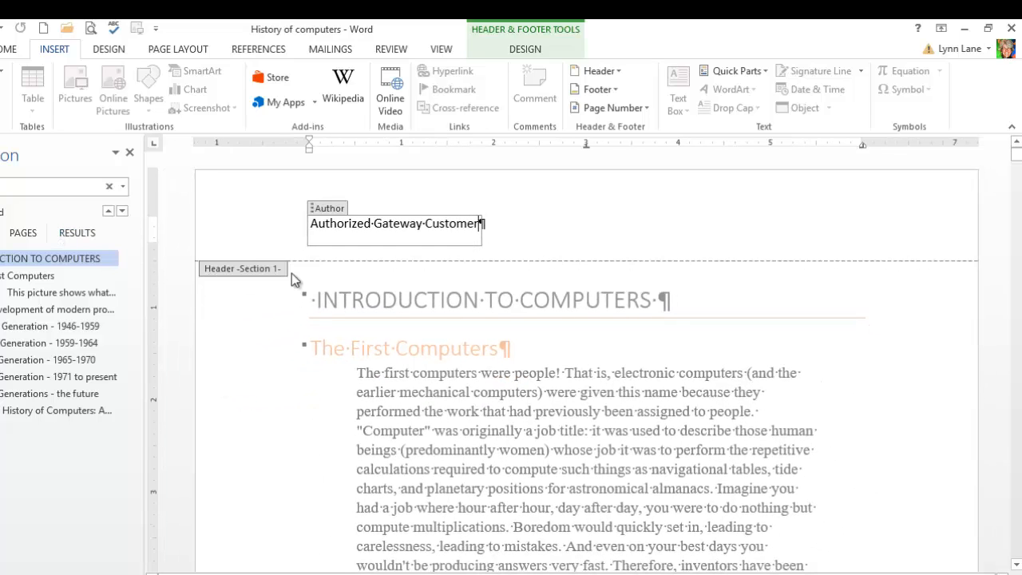
{"action": "left_click", "coordinate": [533, 56]}
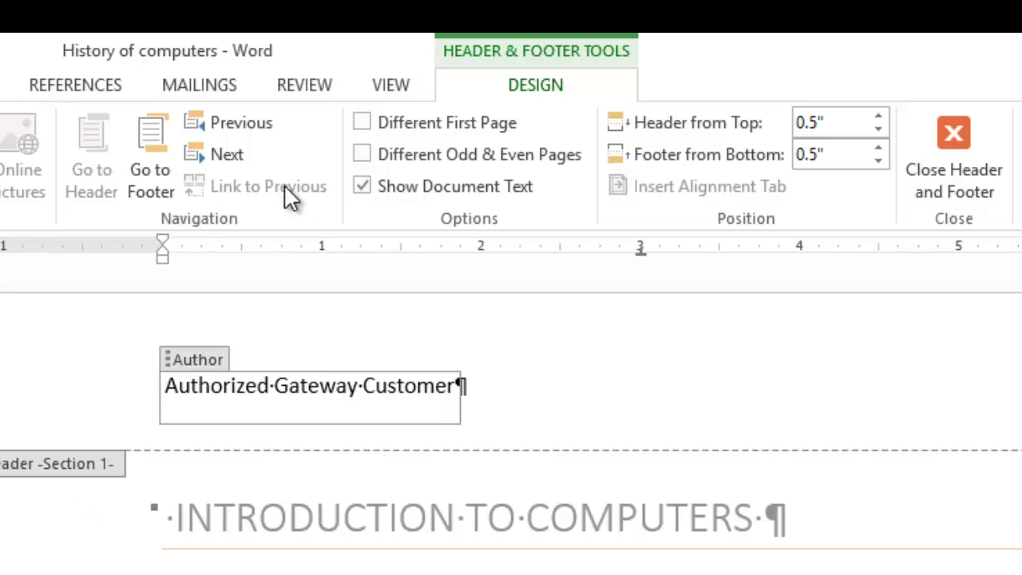
{"action": "left_click", "coordinate": [362, 124]}
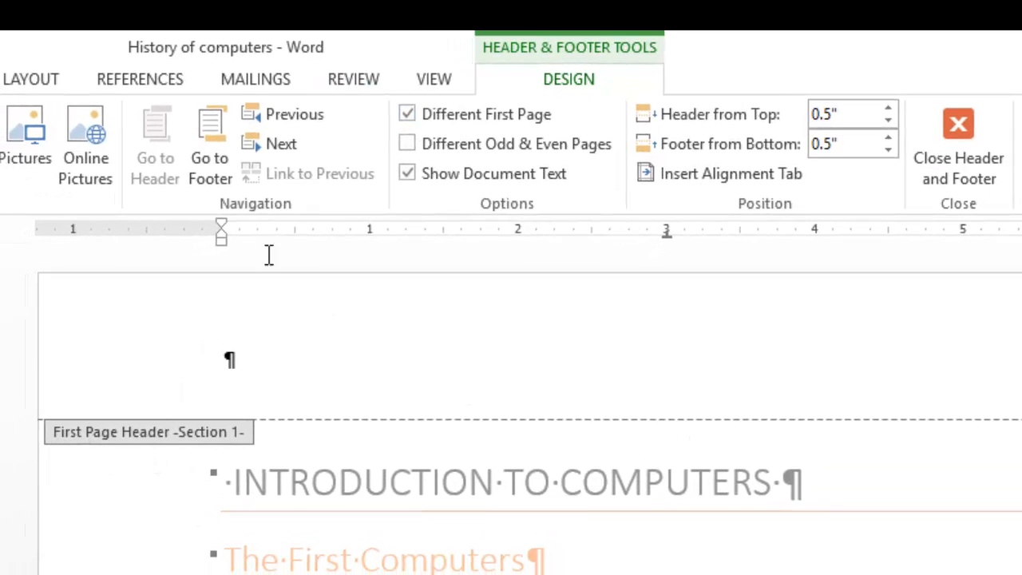
{"action": "left_click", "coordinate": [423, 115]}
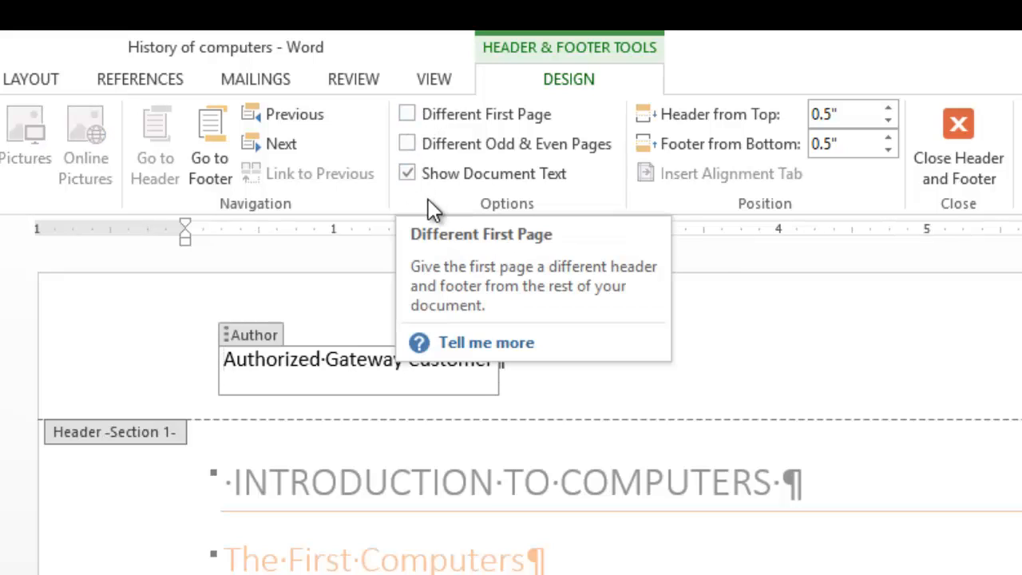
{"action": "left_click", "coordinate": [260, 145]}
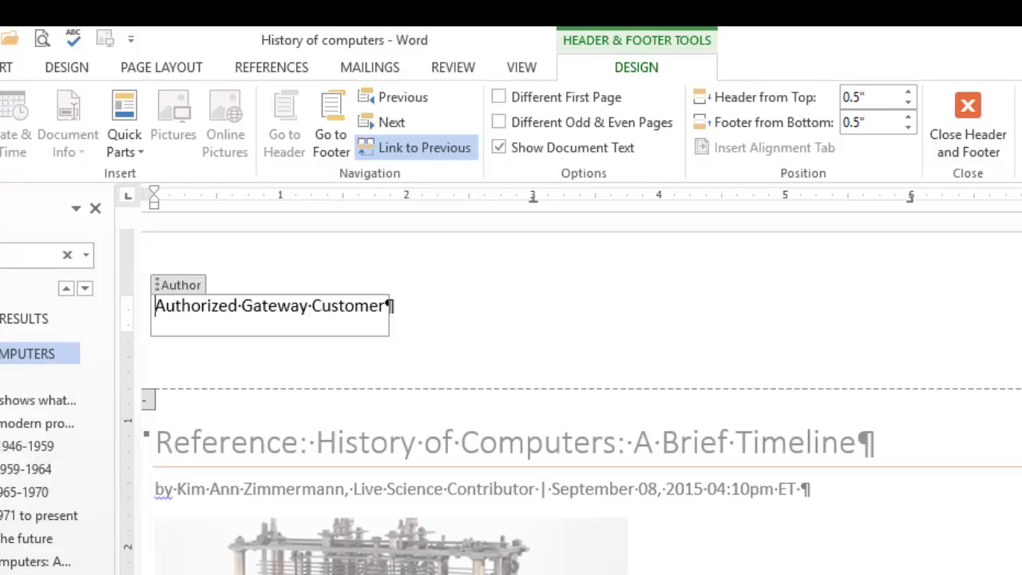
Go to the Section 3 header and turn off Link to Previous
{"action": "scroll", "coordinate": [728, 523], "scroll_direction": "down", "scroll_amount": 3}
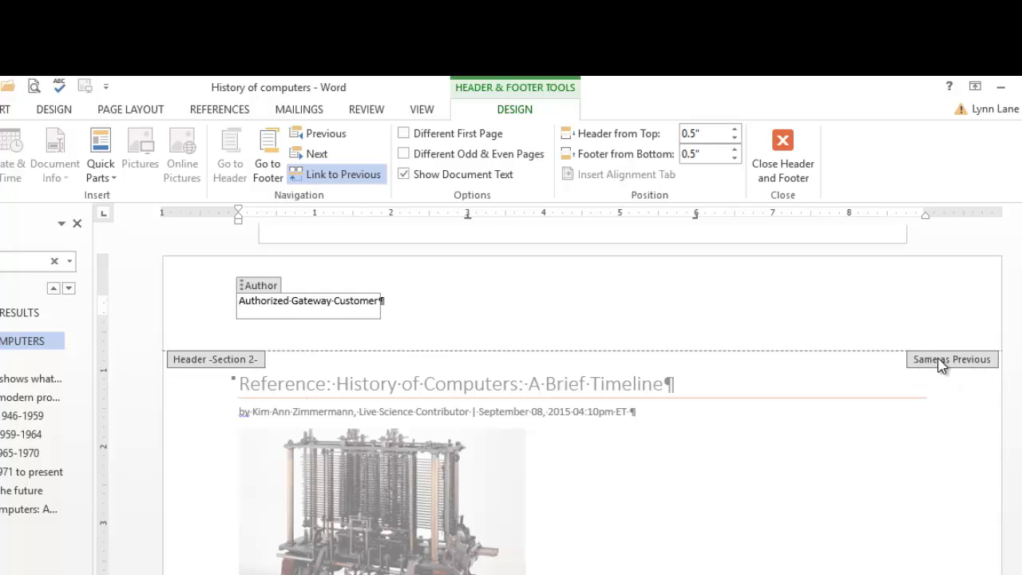
{"action": "left_click", "coordinate": [318, 159]}
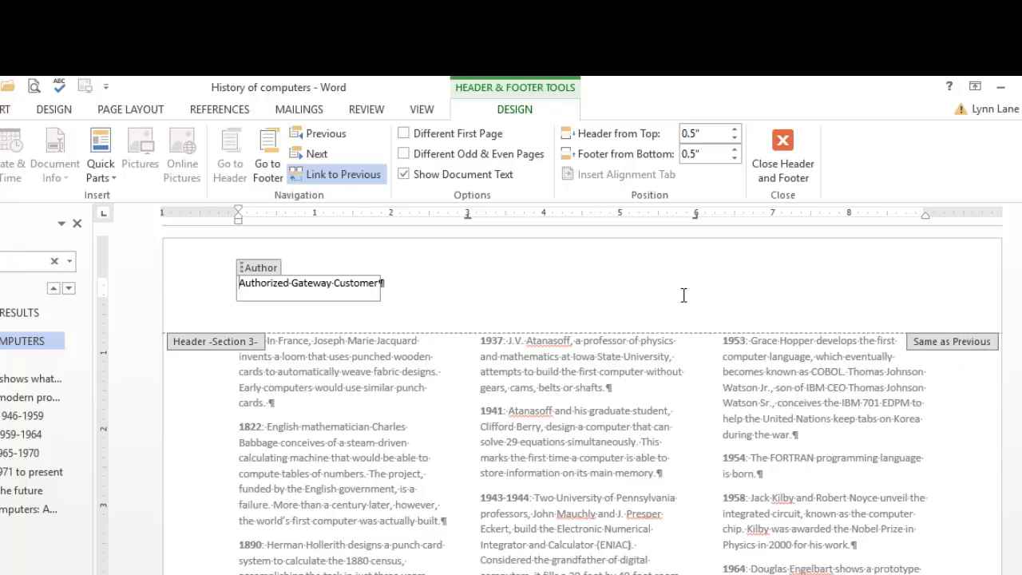
{"action": "left_click", "coordinate": [318, 181]}
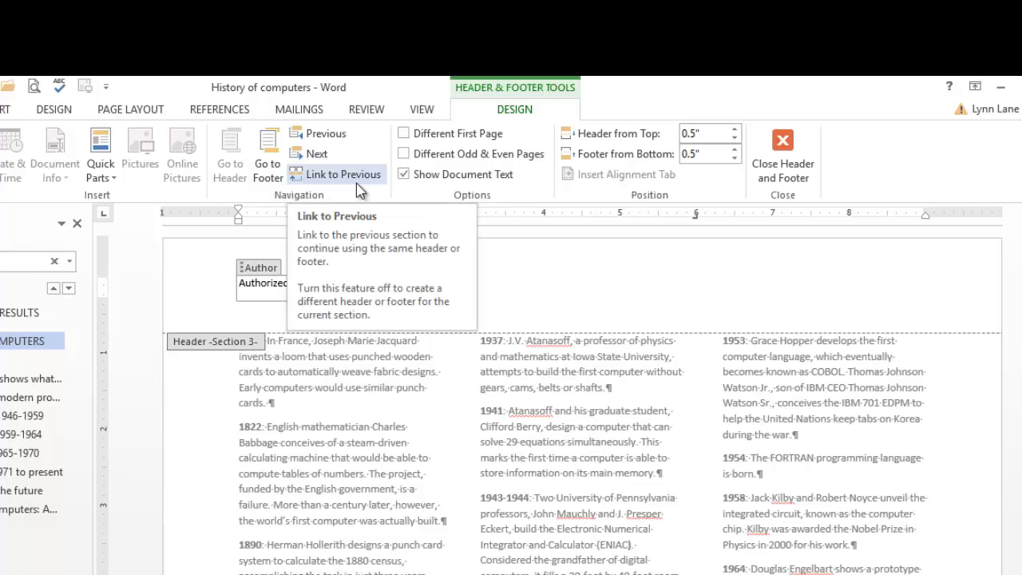
Delete the Author field in the Section 3 header and insert the Company document property instead
{"action": "left_click", "coordinate": [261, 269]}
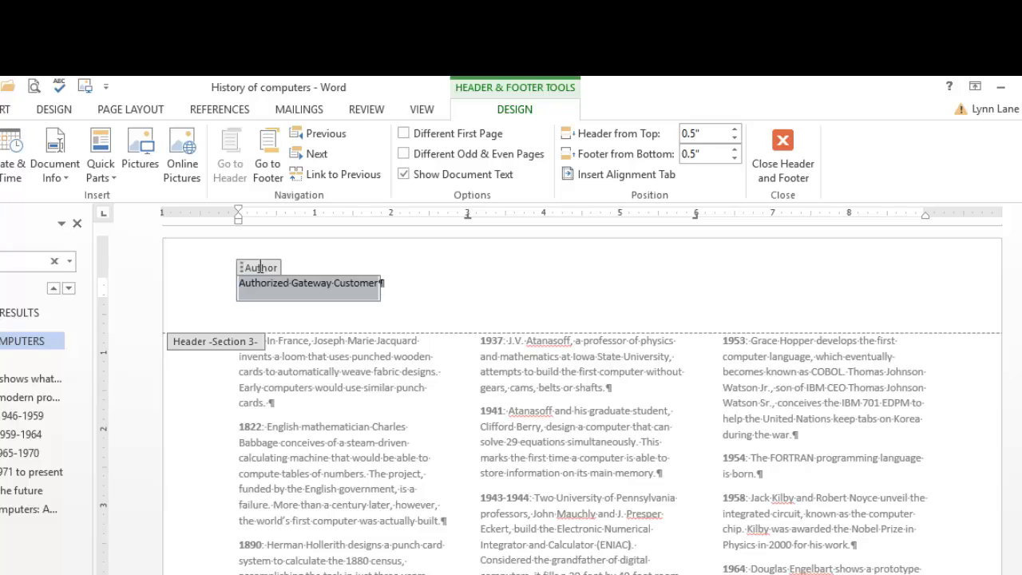
{"action": "key", "text": "Delete"}
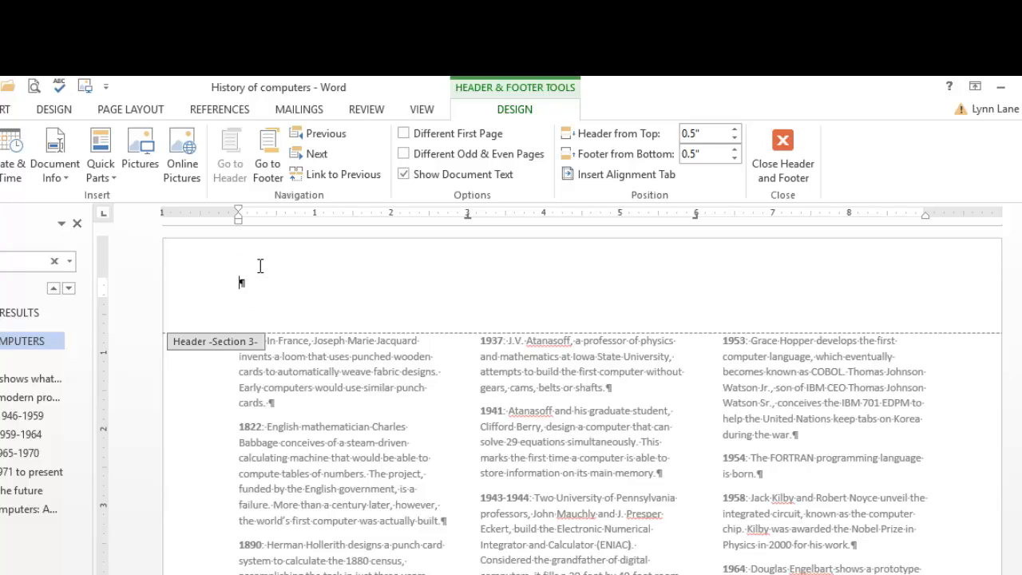
{"action": "left_click", "coordinate": [3, 113]}
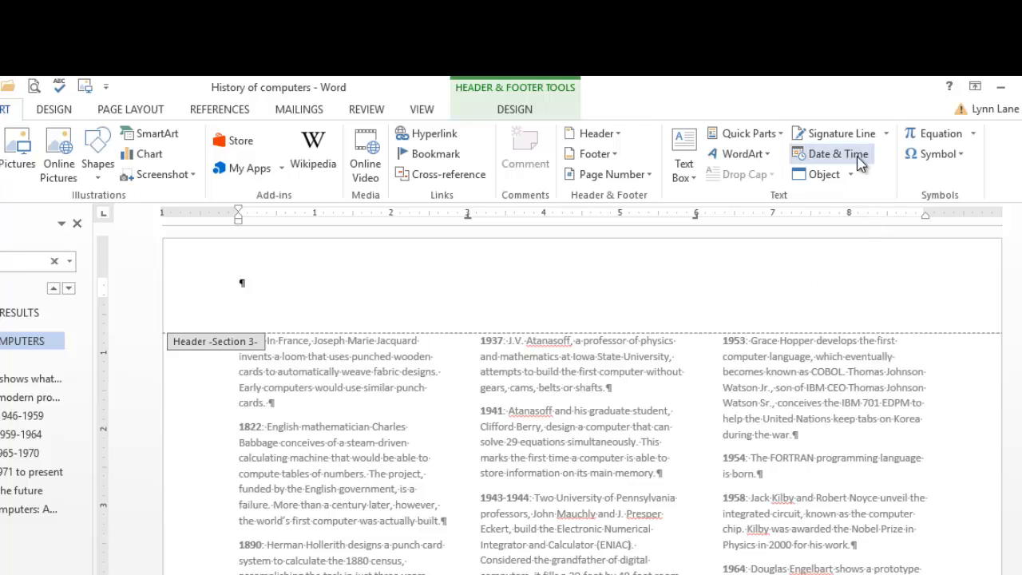
{"action": "left_click", "coordinate": [753, 134]}
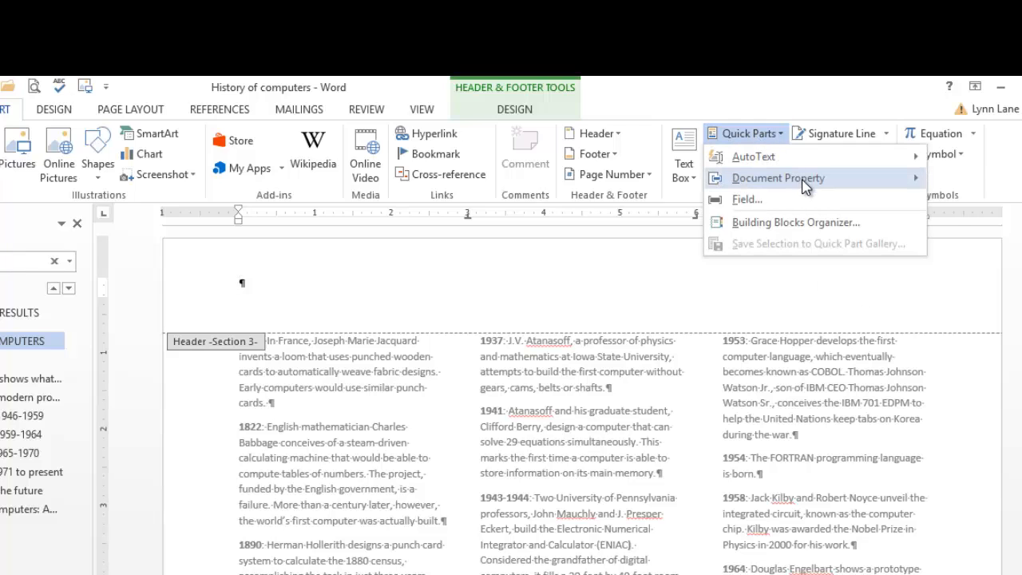
{"action": "mouse_move", "coordinate": [798, 178]}
{"action": "left_click", "coordinate": [980, 264]}
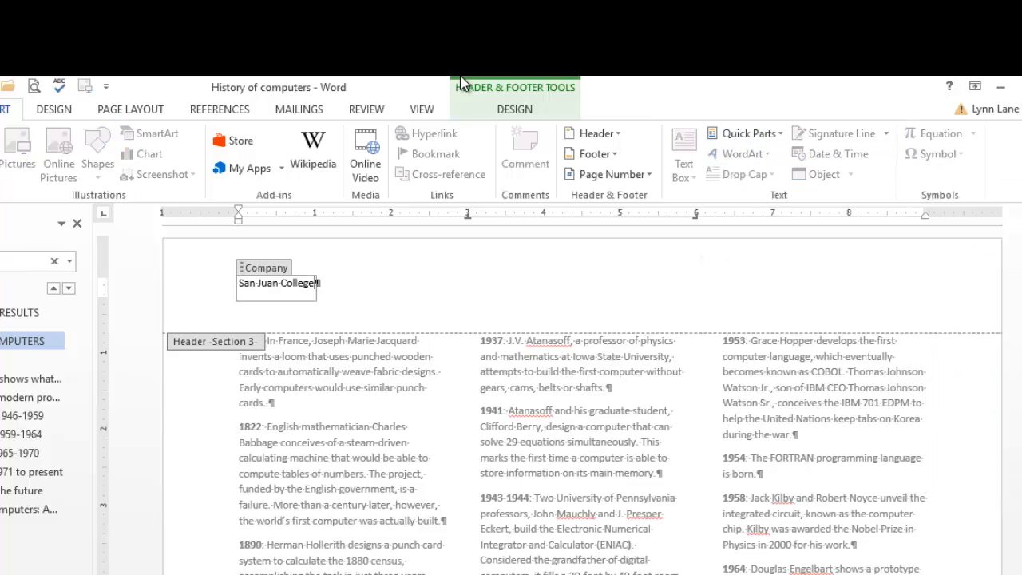
{"action": "left_click", "coordinate": [515, 110]}
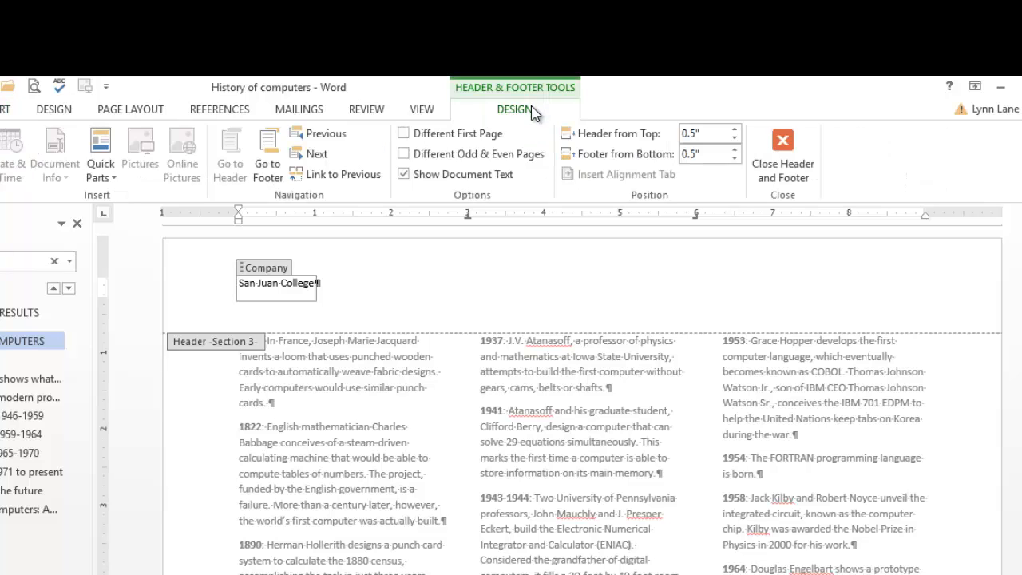
Close the header and place the cursor after 'spoken input' under 5th Generations
{"action": "left_click", "coordinate": [782, 168]}
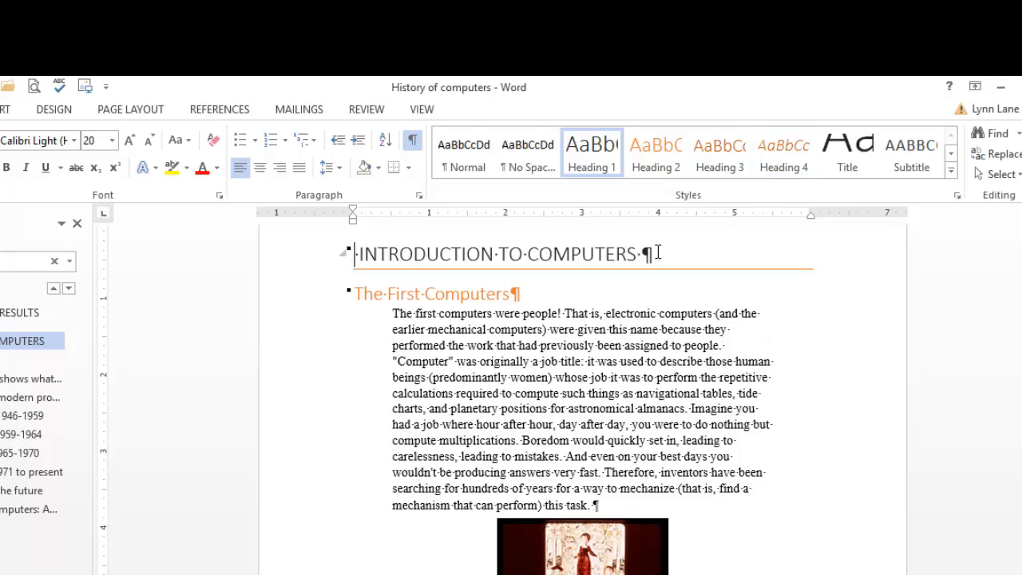
{"action": "left_click", "coordinate": [18, 490]}
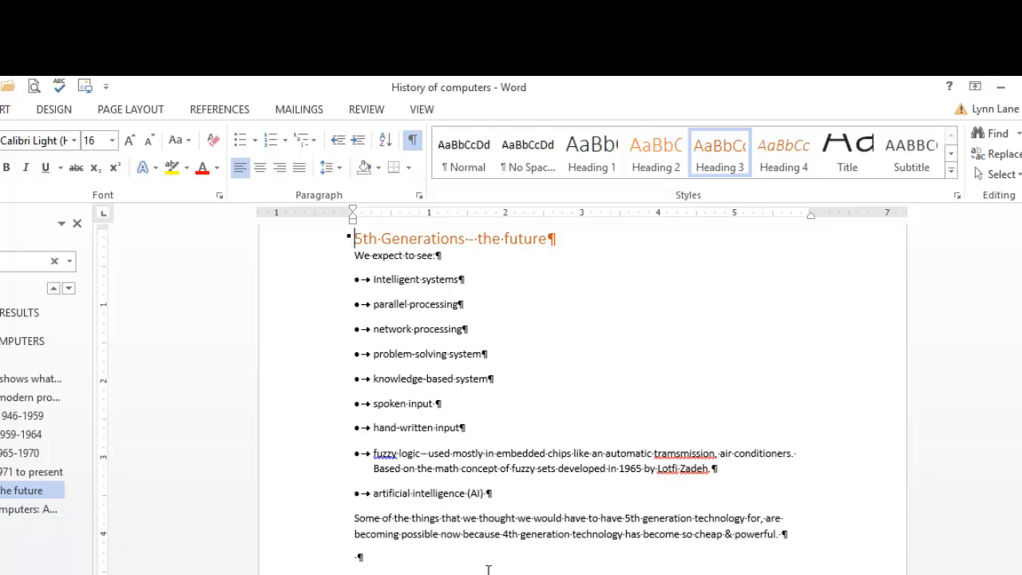
{"action": "left_click", "coordinate": [462, 409]}
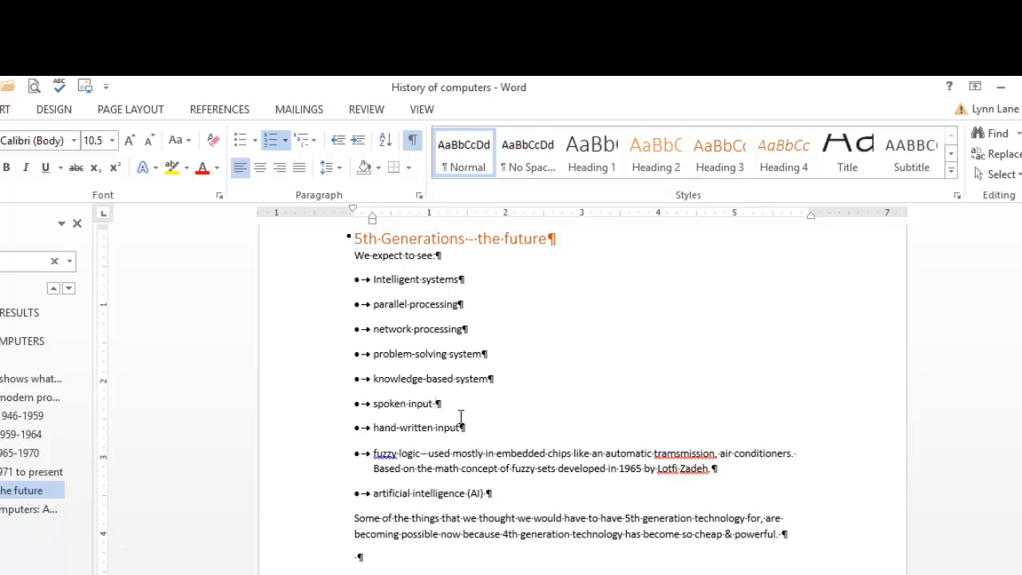
Insert the √ check symbol (Symbol character 214) from More Symbols after 'spoken input'
{"action": "left_click", "coordinate": [5, 112]}
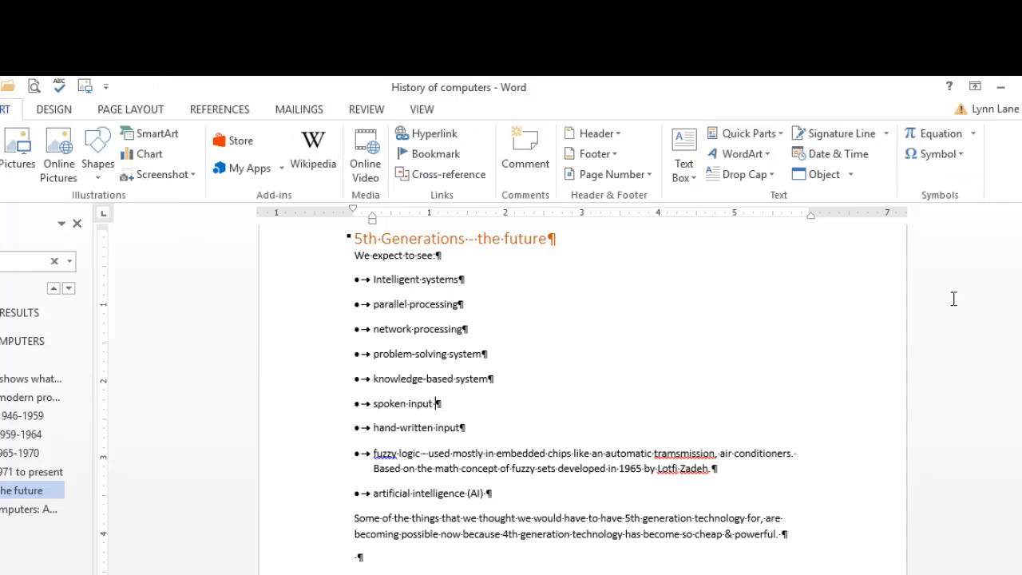
{"action": "left_click", "coordinate": [956, 156]}
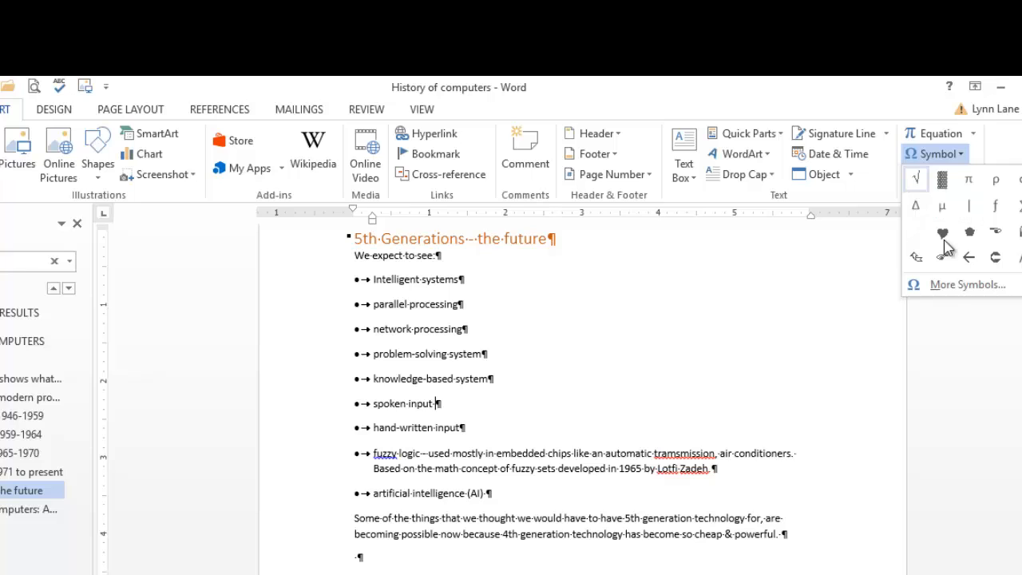
{"action": "left_click", "coordinate": [969, 285]}
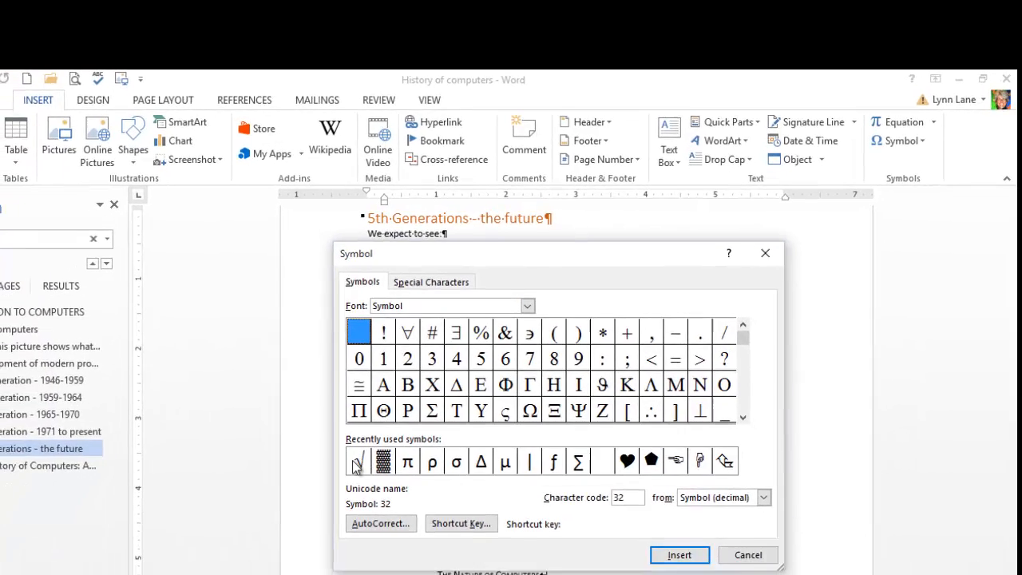
{"action": "left_click", "coordinate": [357, 462]}
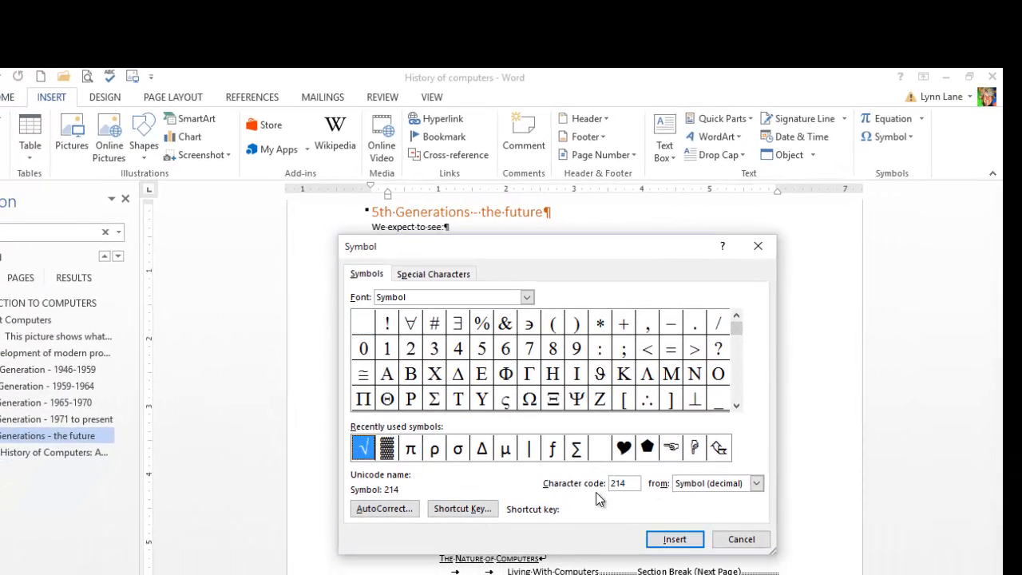
{"action": "left_click", "coordinate": [675, 538]}
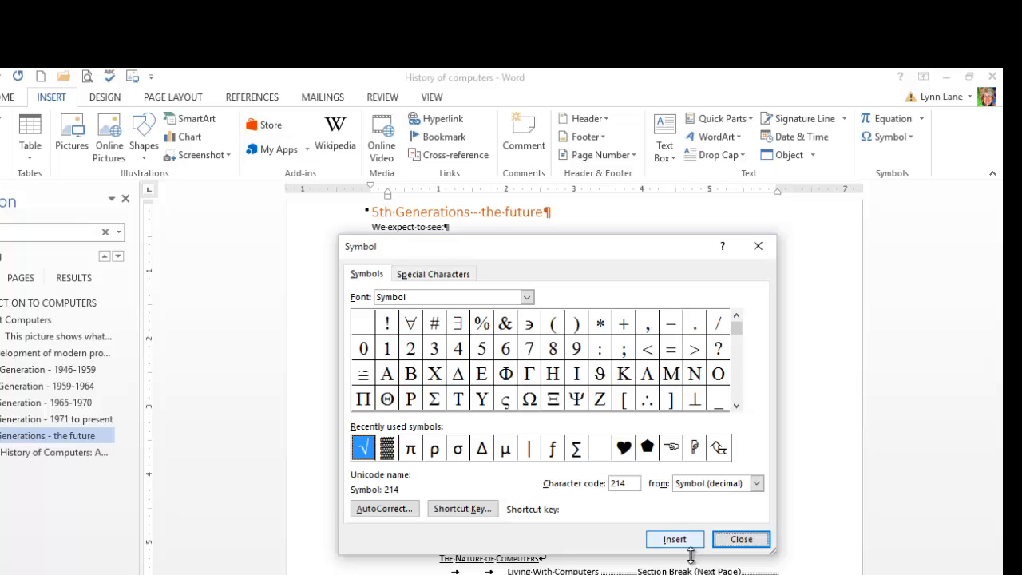
{"action": "left_click", "coordinate": [756, 543]}
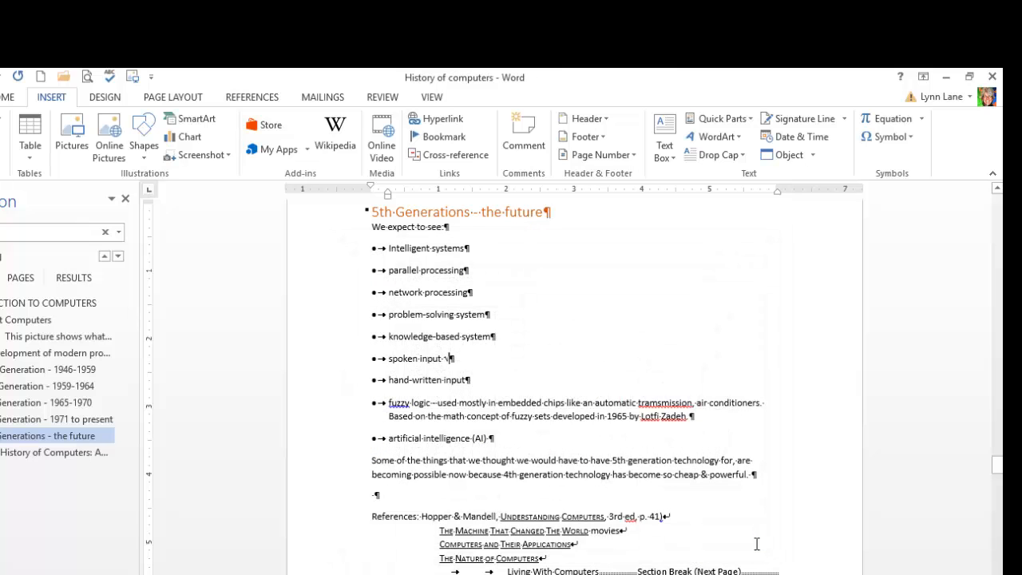